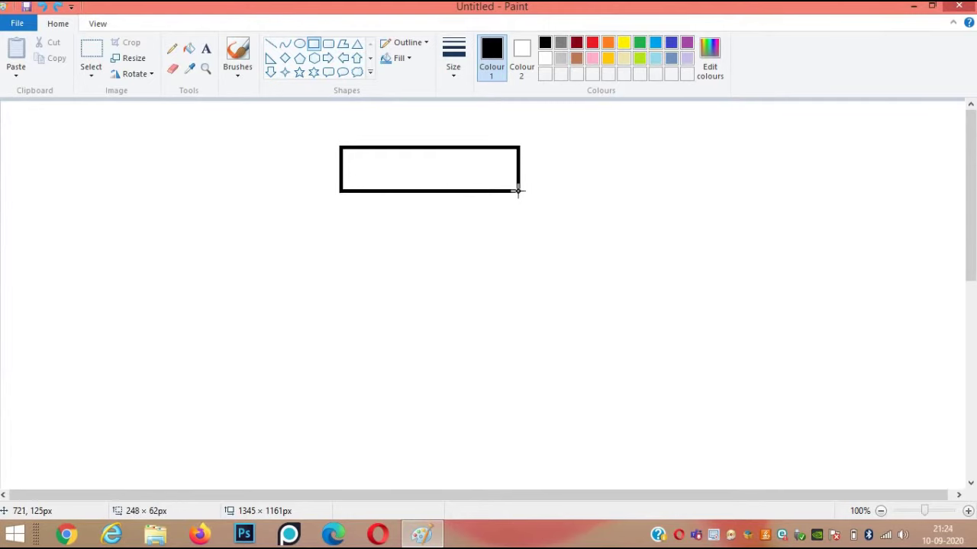
Draw two more equal-width rectangles stacked below the first as flag stripes, plus a tall narrow pole rectangle along their left edge
click(555, 176)
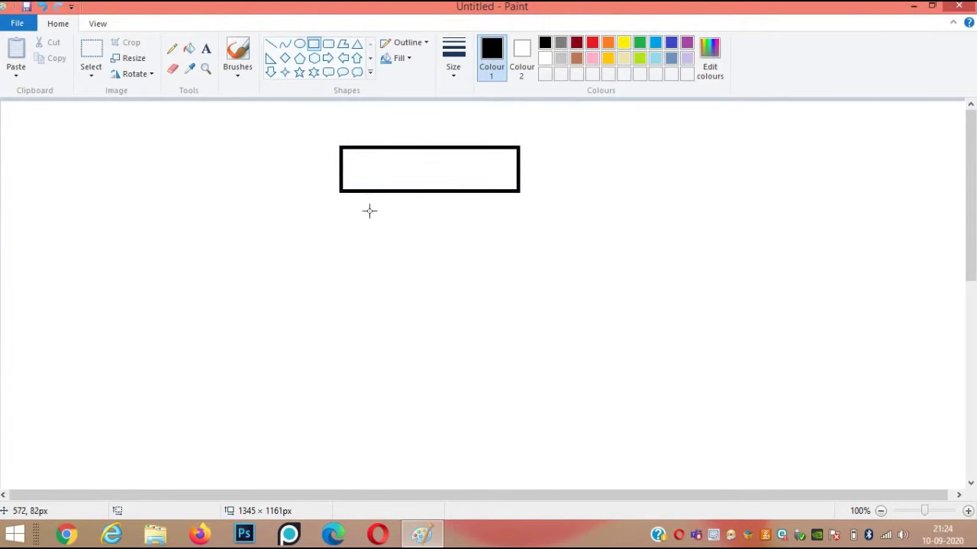
drag(339, 192, 518, 232)
click(553, 229)
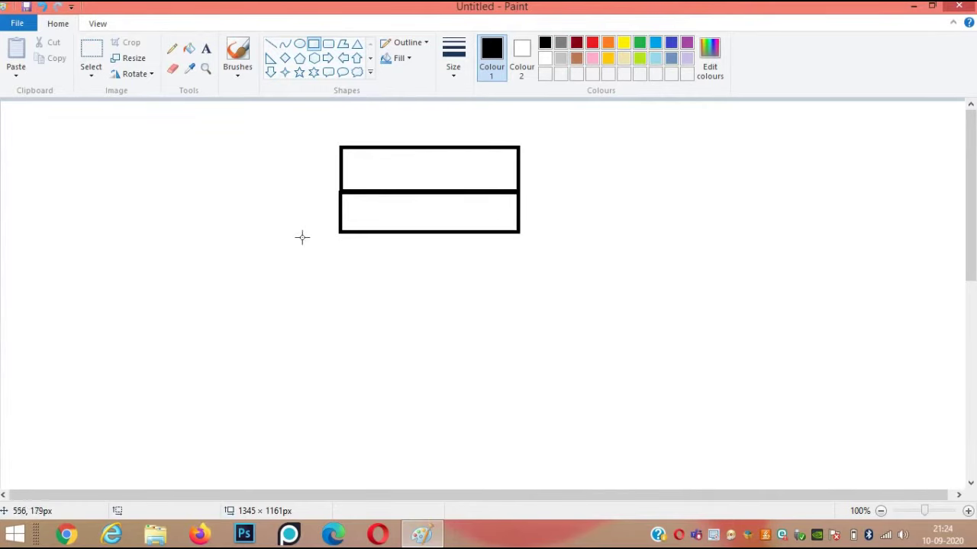
drag(340, 234, 519, 275)
click(571, 257)
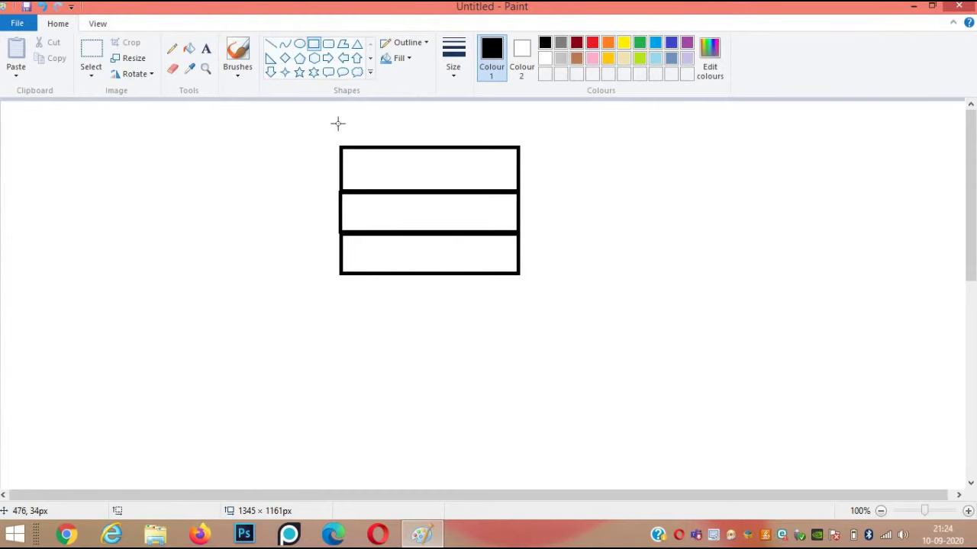
drag(340, 145, 327, 406)
click(286, 375)
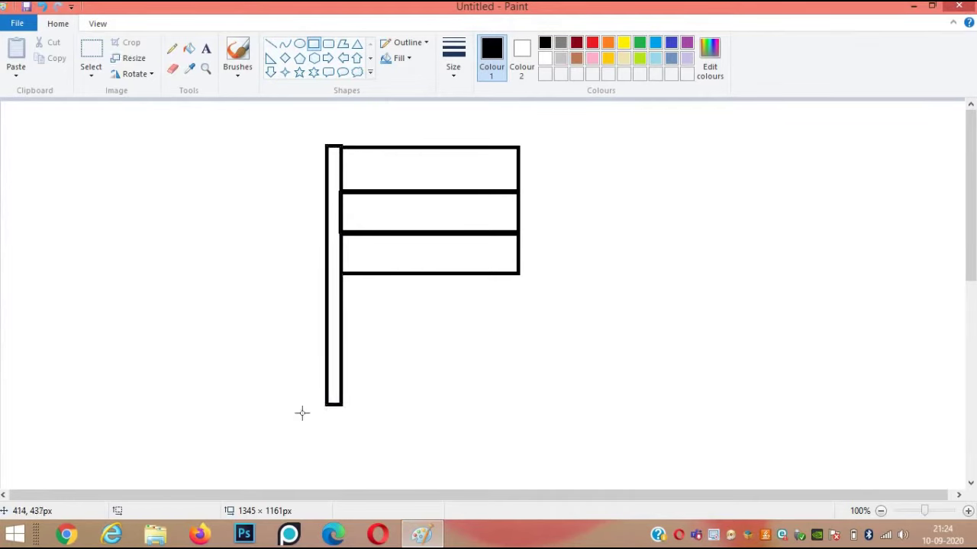
Draw three stacked, progressively wider base rectangles beneath the pole, about 93 × 32, 173 × 34 and 226 × 39 px, each touching the one above
drag(300, 405, 367, 428)
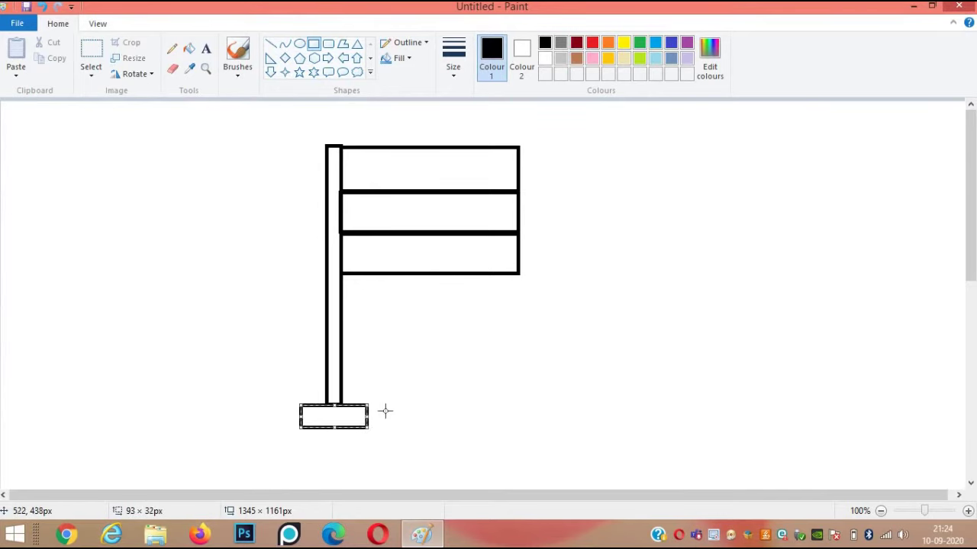
click(385, 411)
drag(272, 431, 396, 455)
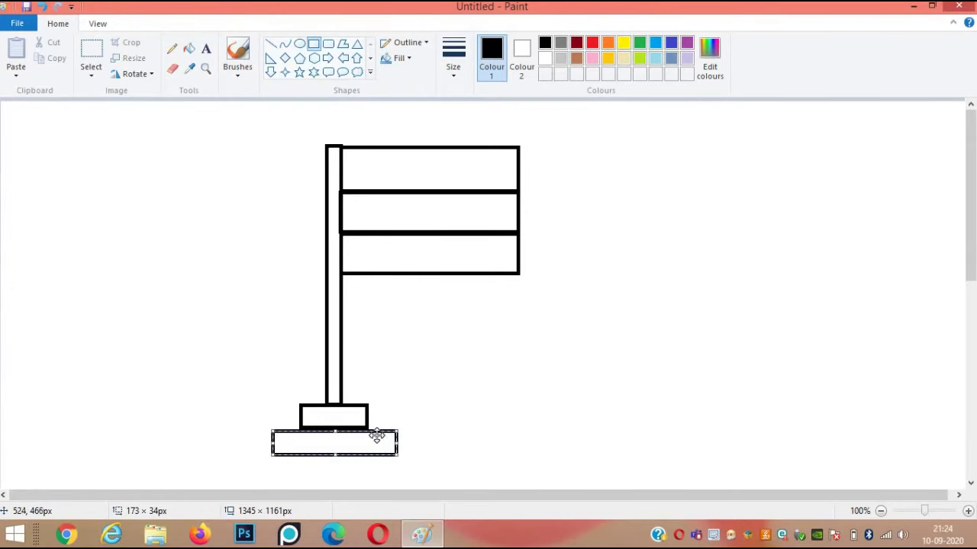
drag(376, 436, 377, 433)
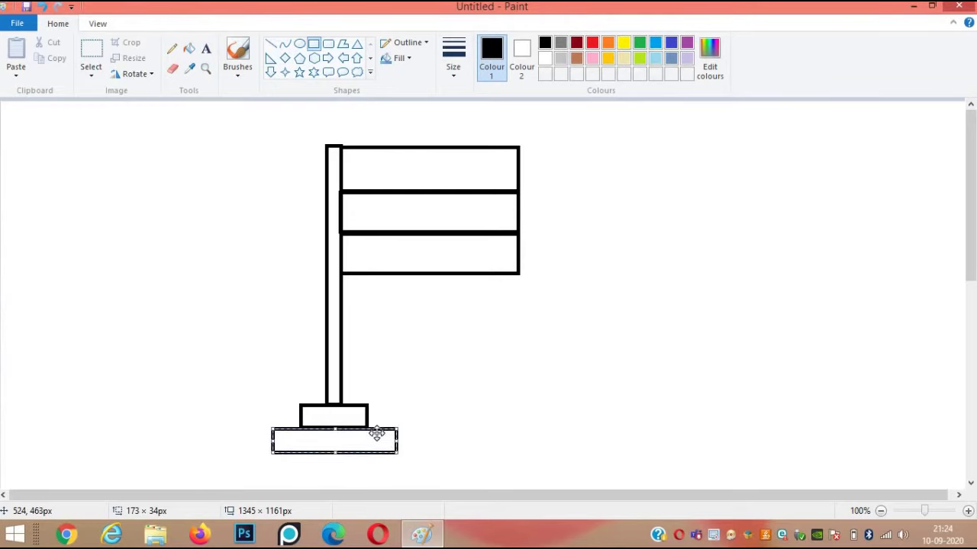
click(430, 413)
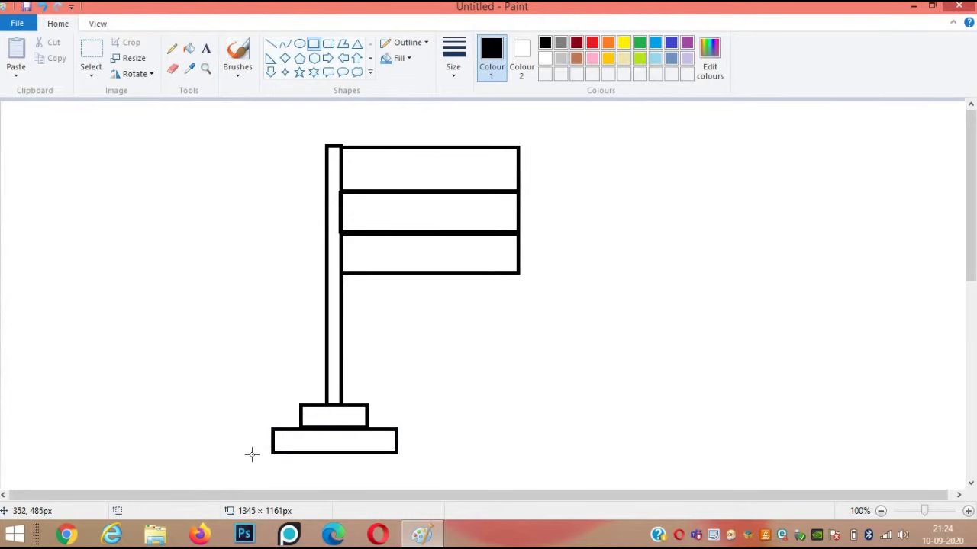
drag(249, 456, 410, 483)
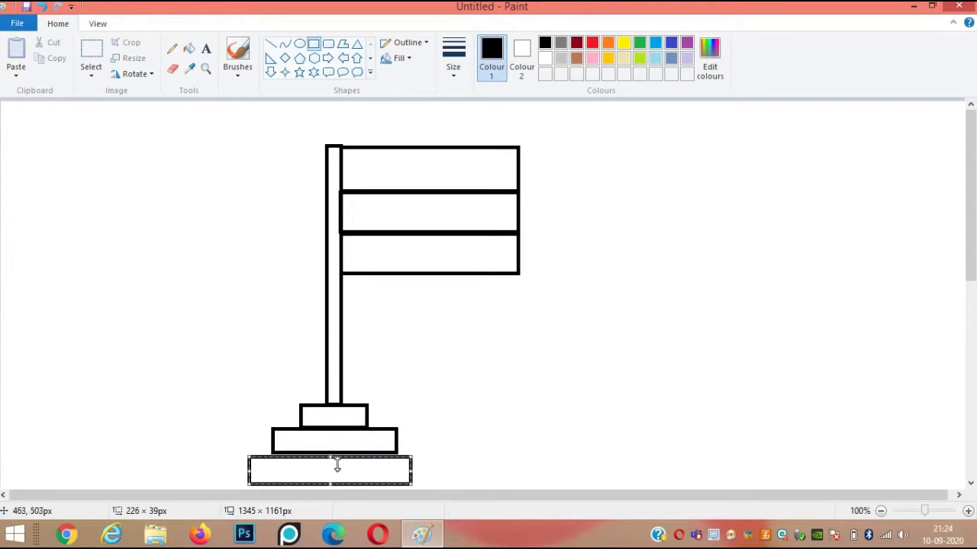
drag(341, 467, 341, 464)
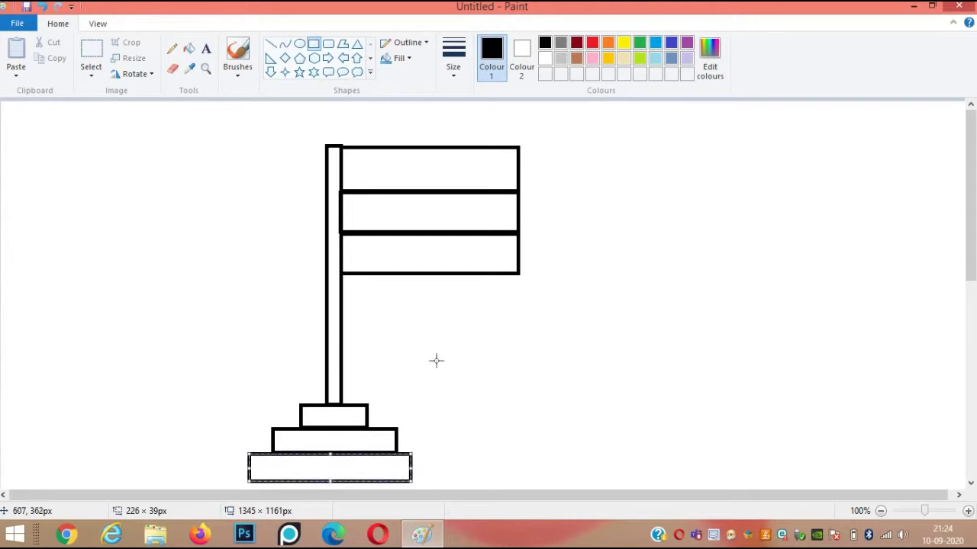
Draw a circle of about 55 × 51 px centred in the middle stripe and a small one of about 21 × 22 px atop the pole
click(300, 48)
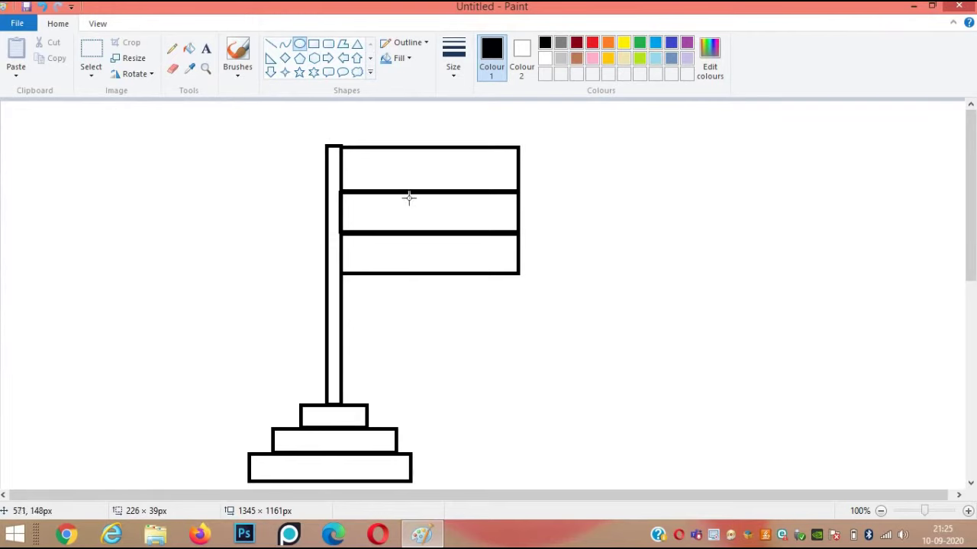
drag(403, 194, 447, 233)
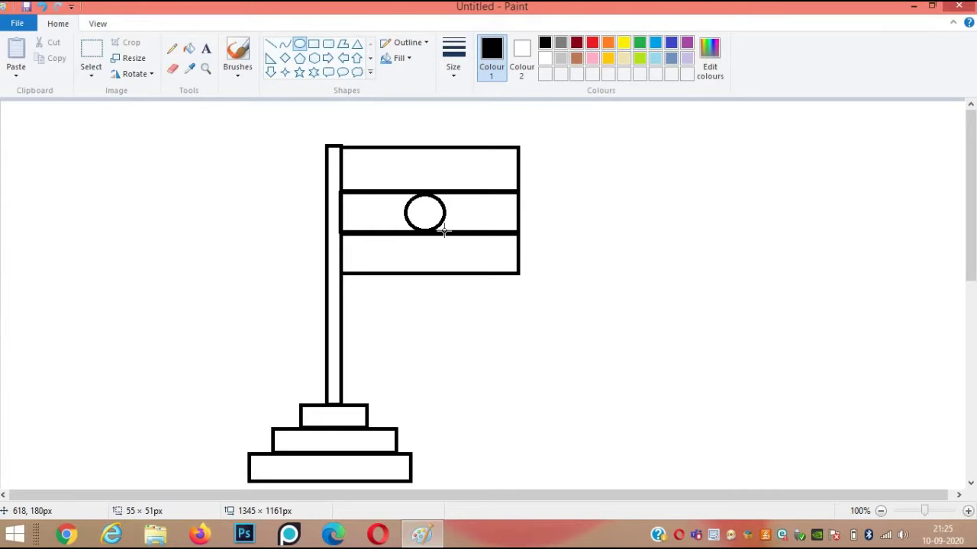
drag(444, 231, 444, 231)
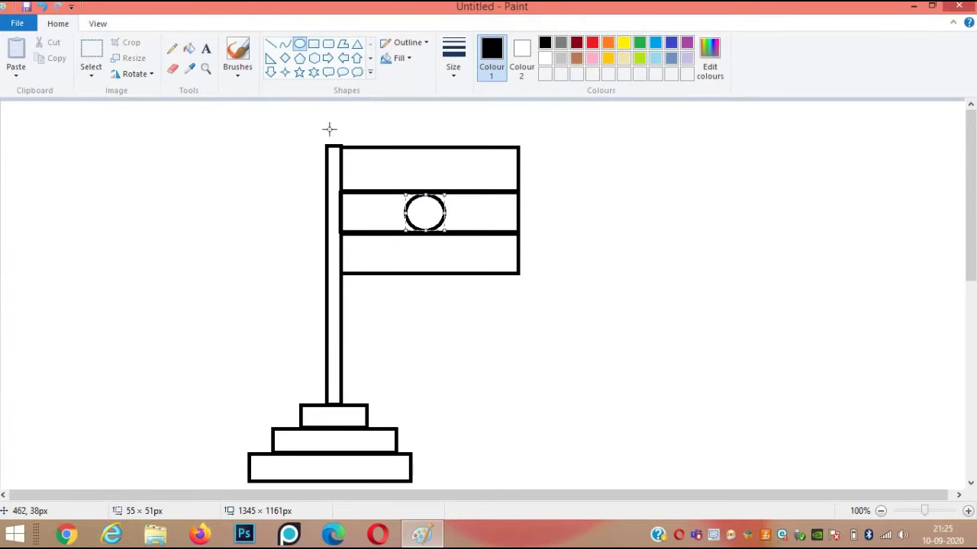
drag(329, 130, 343, 147)
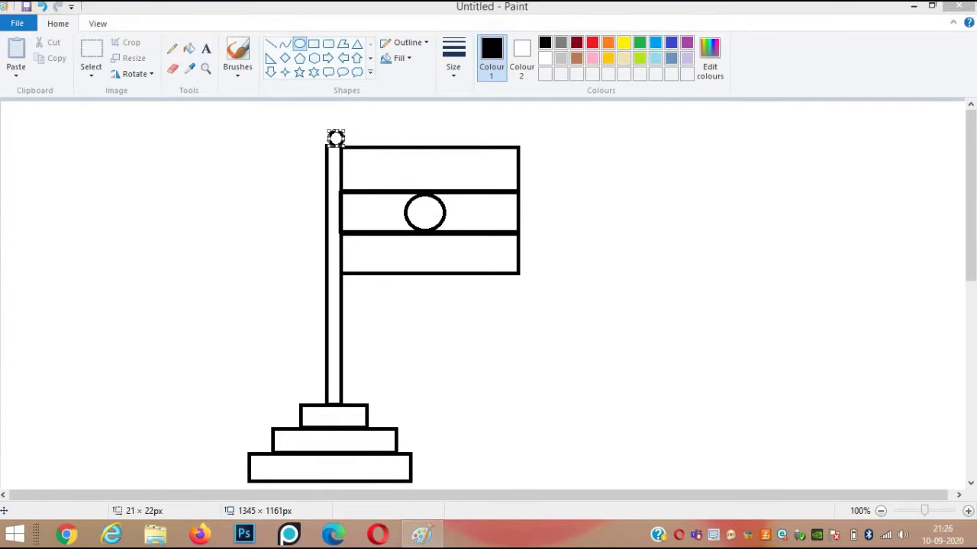
Add a custom orange with red 236, green 89, blue 19 and fill the flag's top stripe with it
click(190, 50)
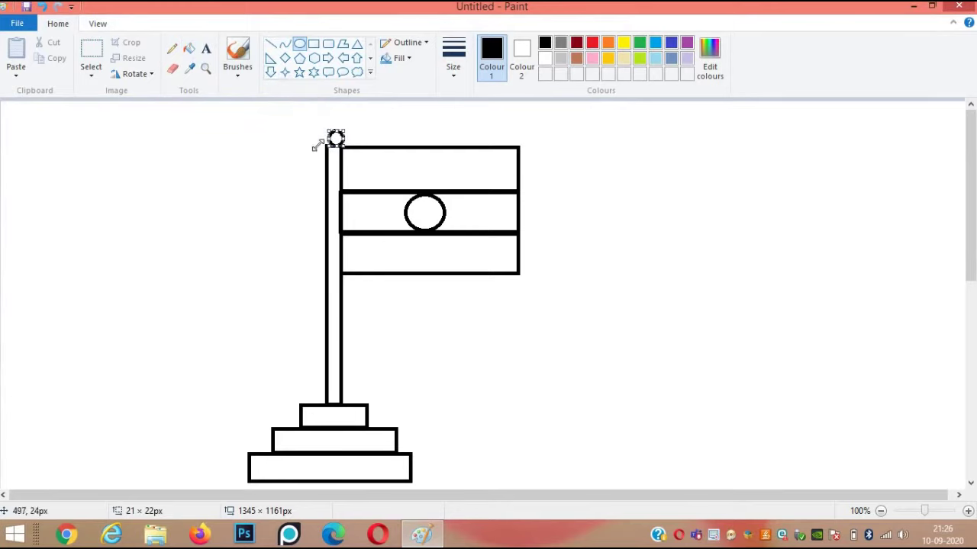
click(194, 52)
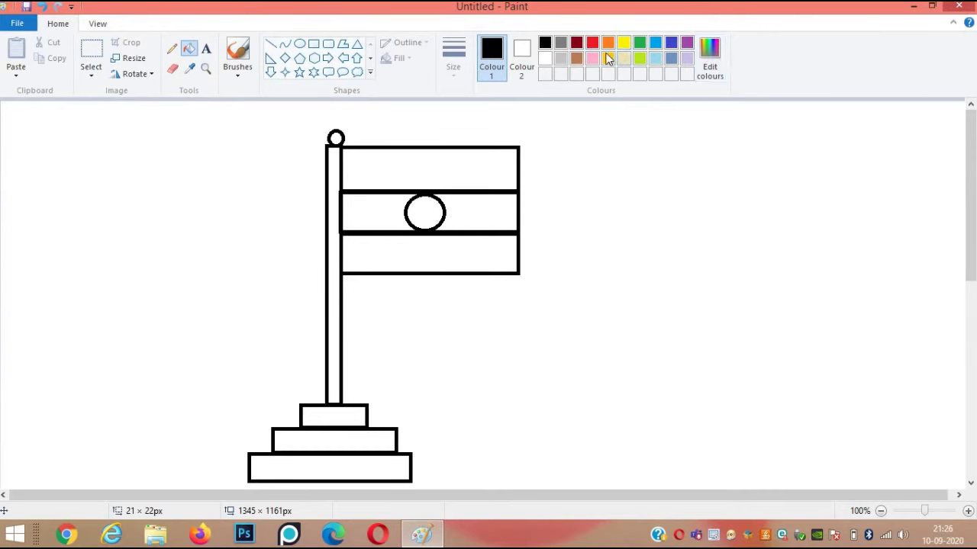
click(711, 50)
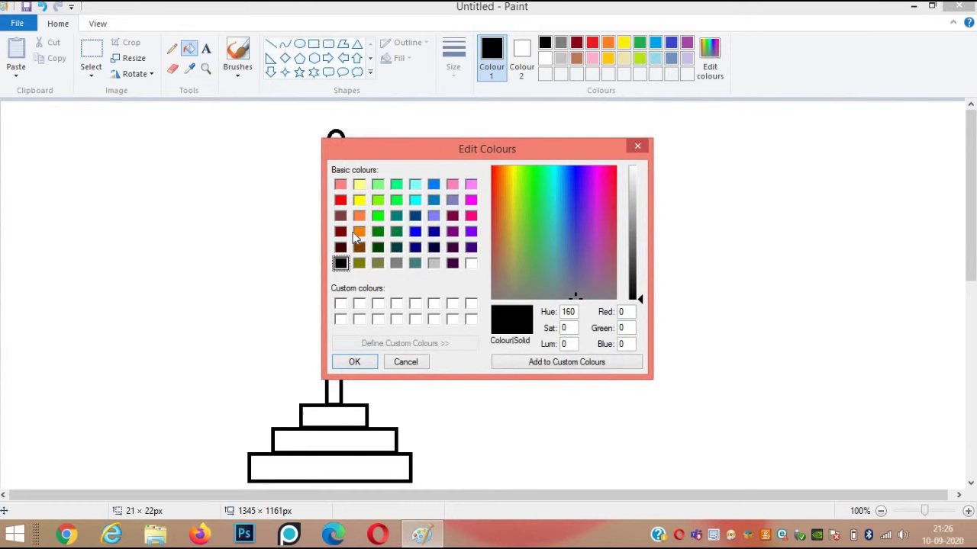
click(497, 186)
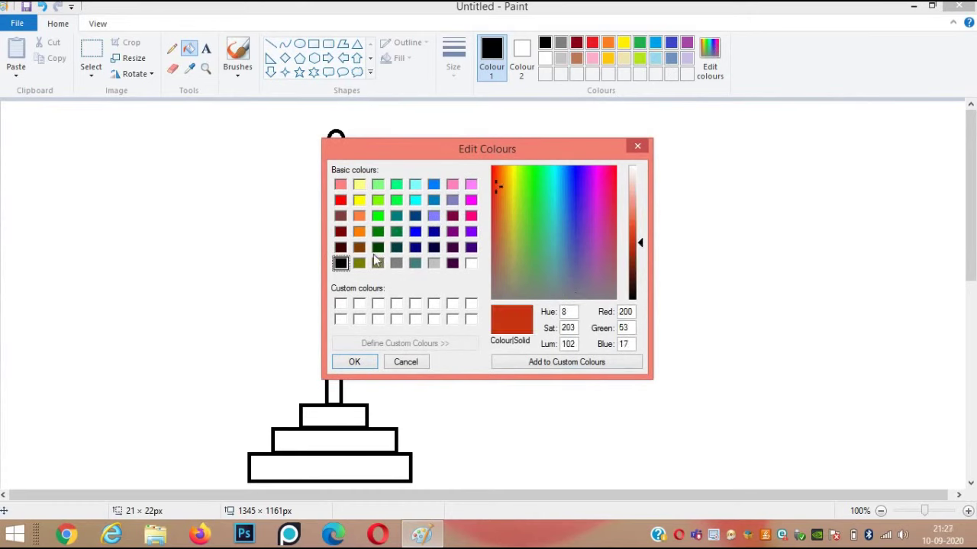
click(340, 200)
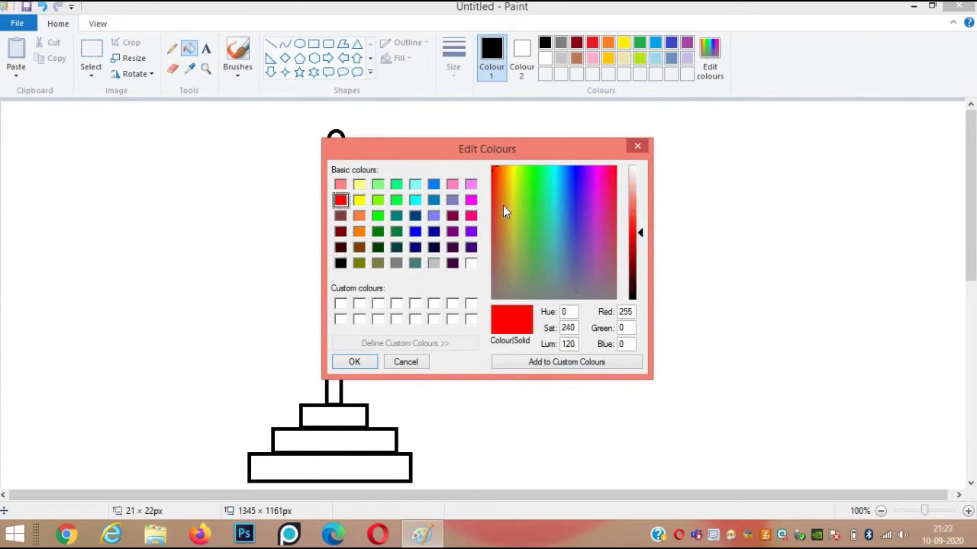
mouse_move(497, 199)
mouse_down()
mouse_move(493, 181)
mouse_move(491, 213)
mouse_move(498, 186)
mouse_up()
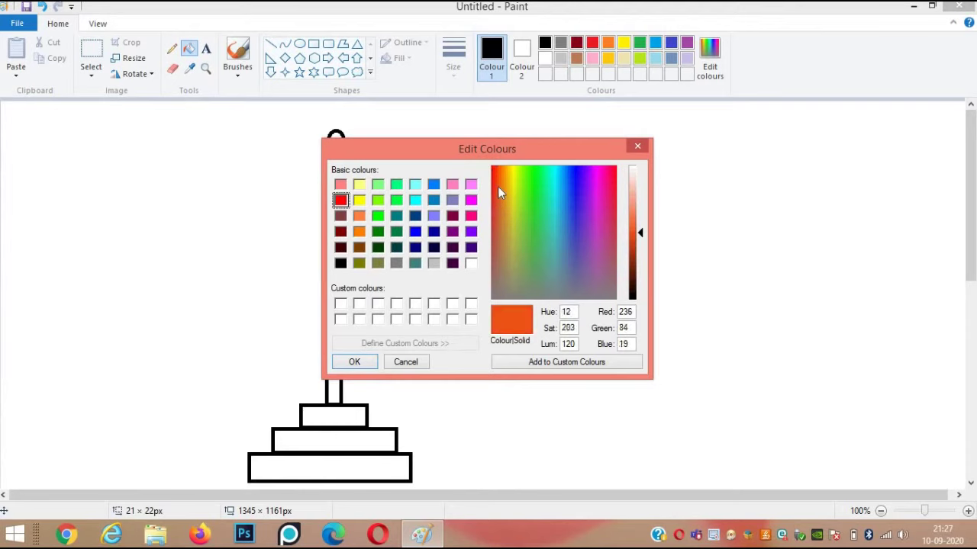
click(543, 365)
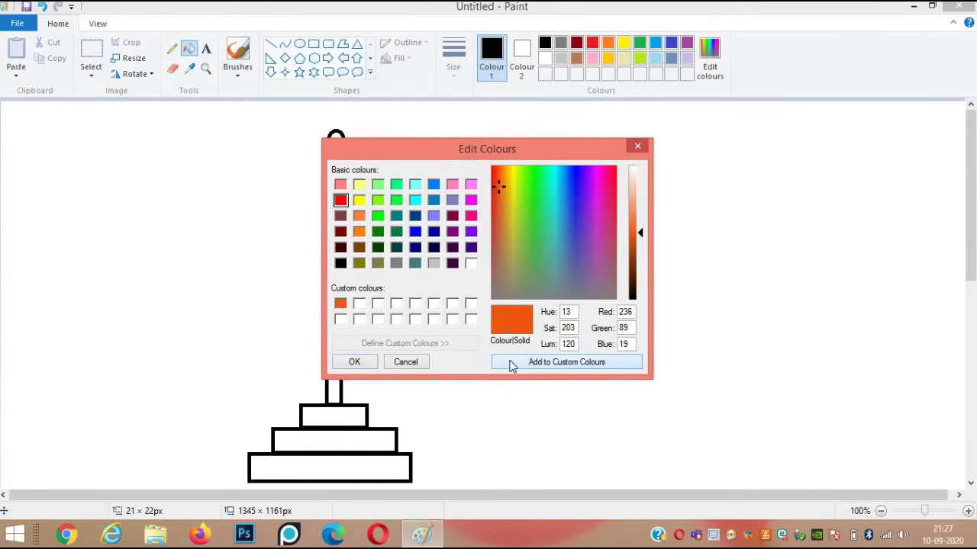
click(343, 366)
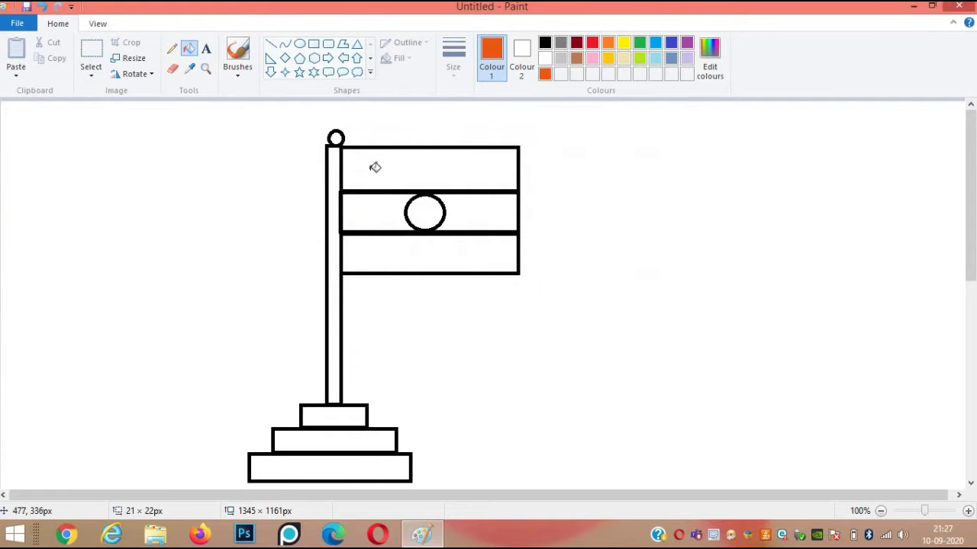
click(391, 166)
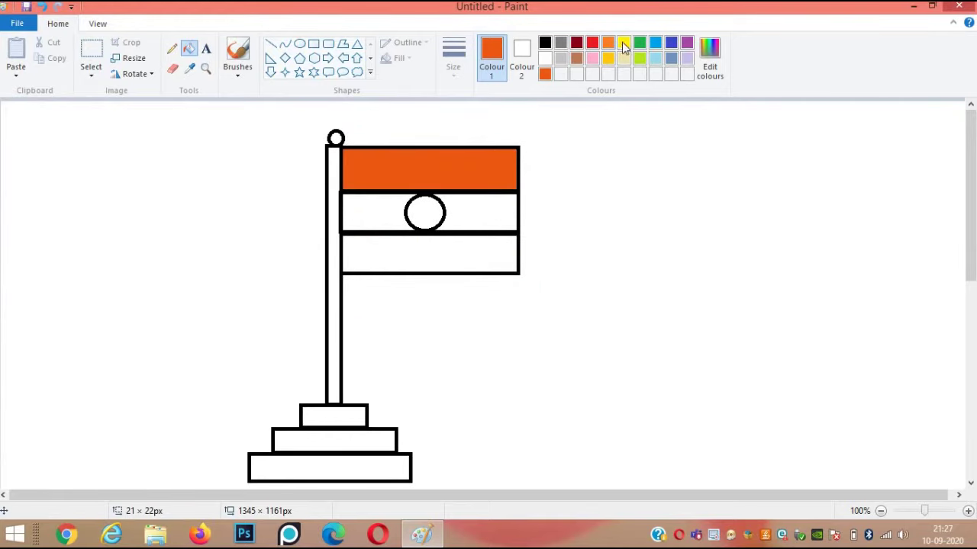
Fill the flag's bottom stripe with the dark green basic colour (red 0, green 128, blue 0)
click(638, 46)
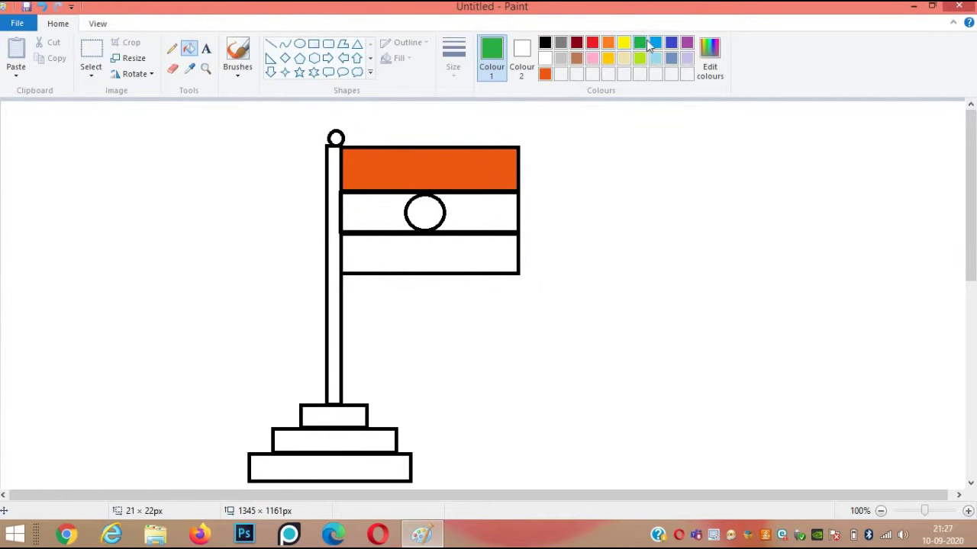
click(710, 55)
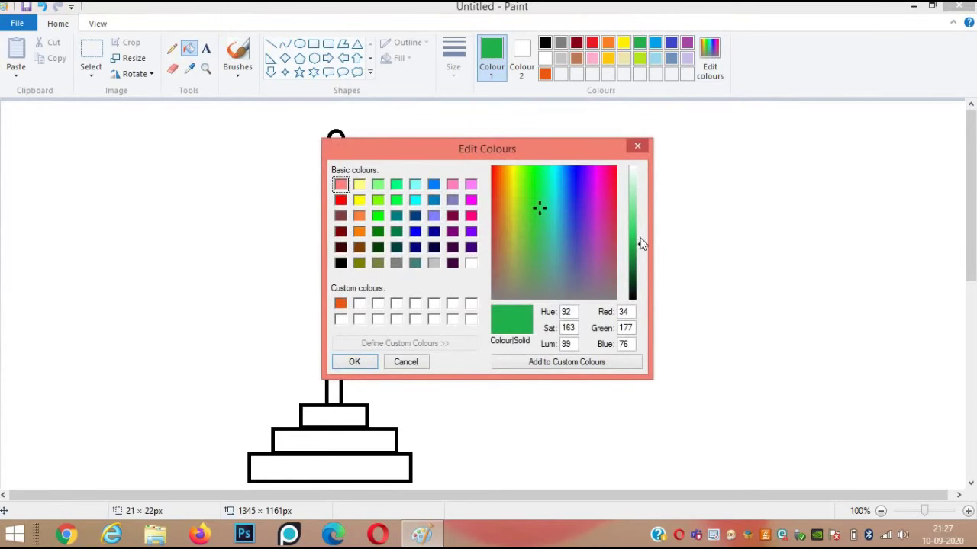
mouse_move(638, 249)
mouse_down()
mouse_move(638, 261)
mouse_move(638, 251)
mouse_up()
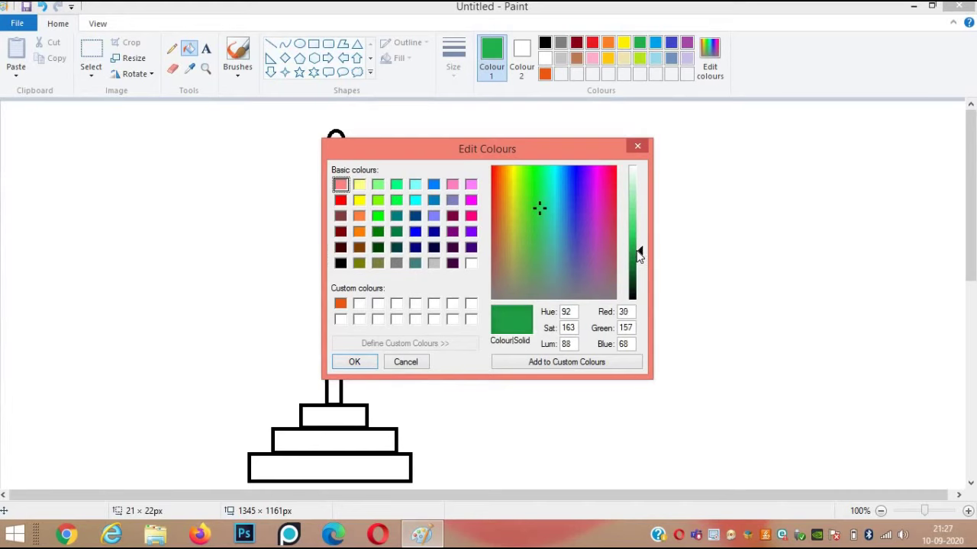
click(377, 232)
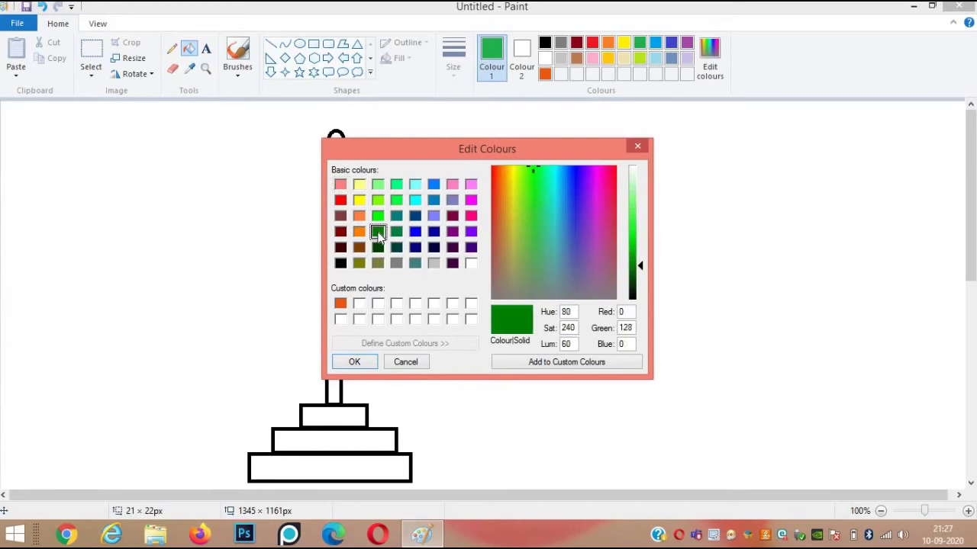
click(353, 362)
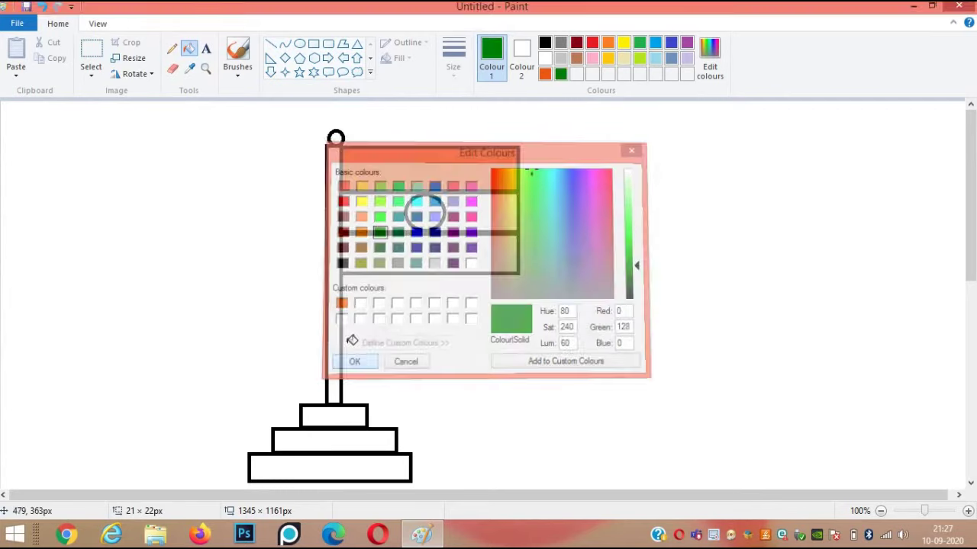
click(397, 238)
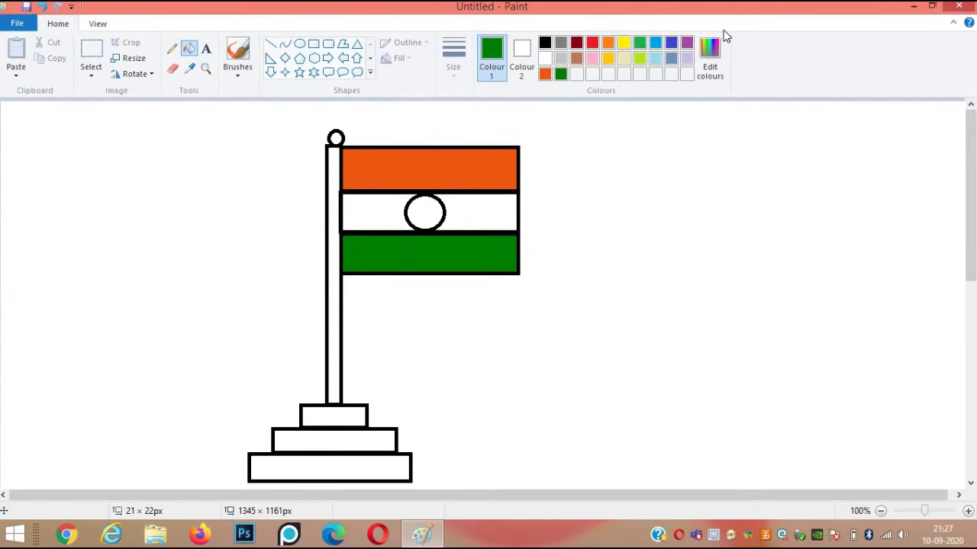
Fill the flagpole and the uppermost base block with the brown basic colour (red 128, green 64, blue 0)
click(709, 51)
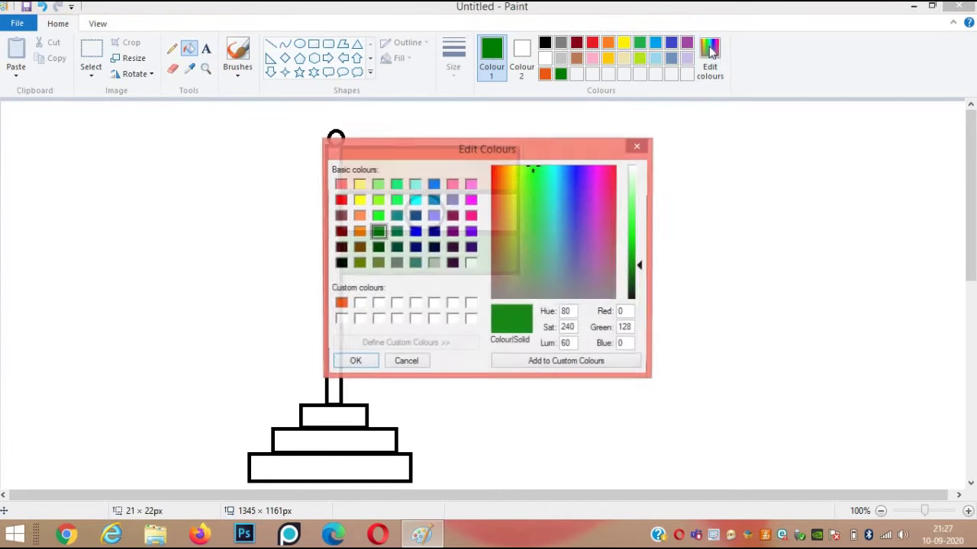
click(341, 232)
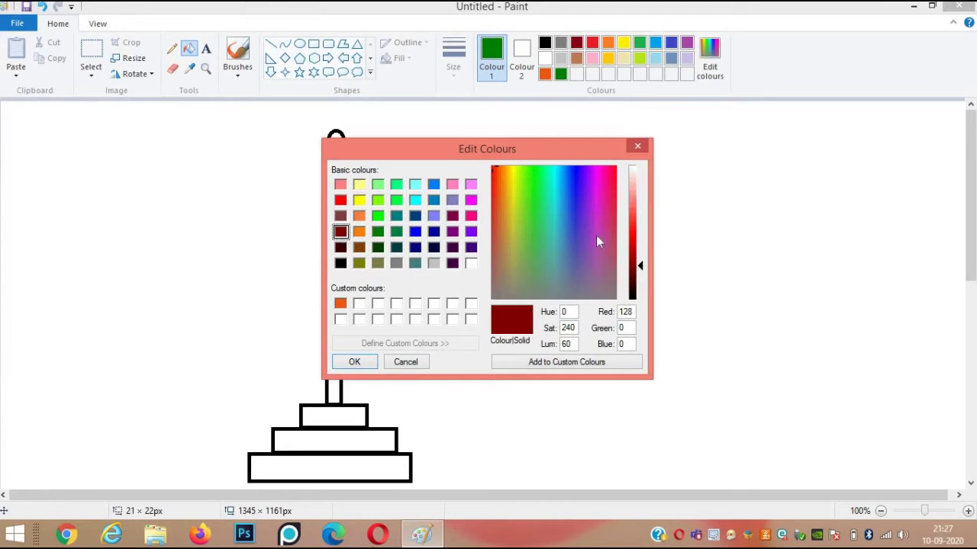
click(359, 248)
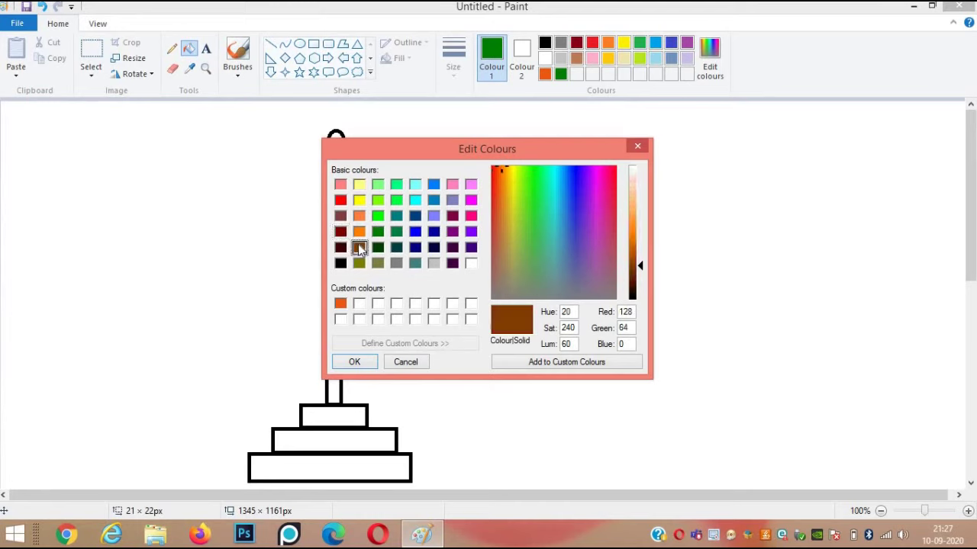
click(353, 362)
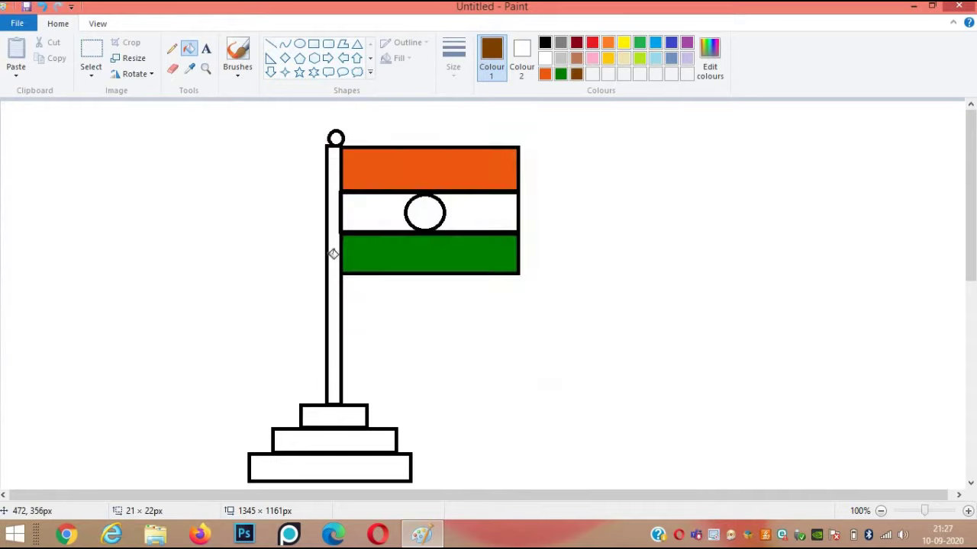
click(335, 259)
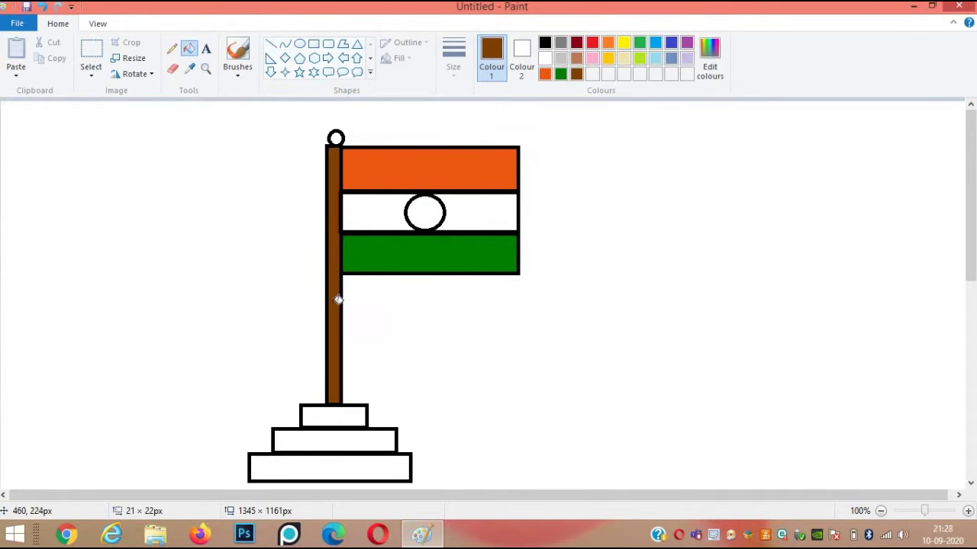
click(333, 408)
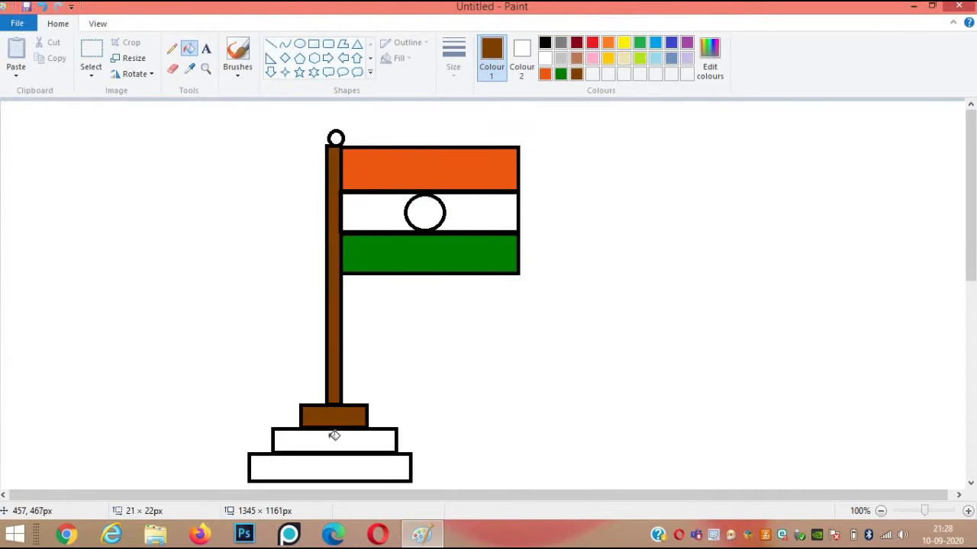
Fill the two lower base blocks and the small circle atop the pole with the same brown
click(334, 435)
click(336, 464)
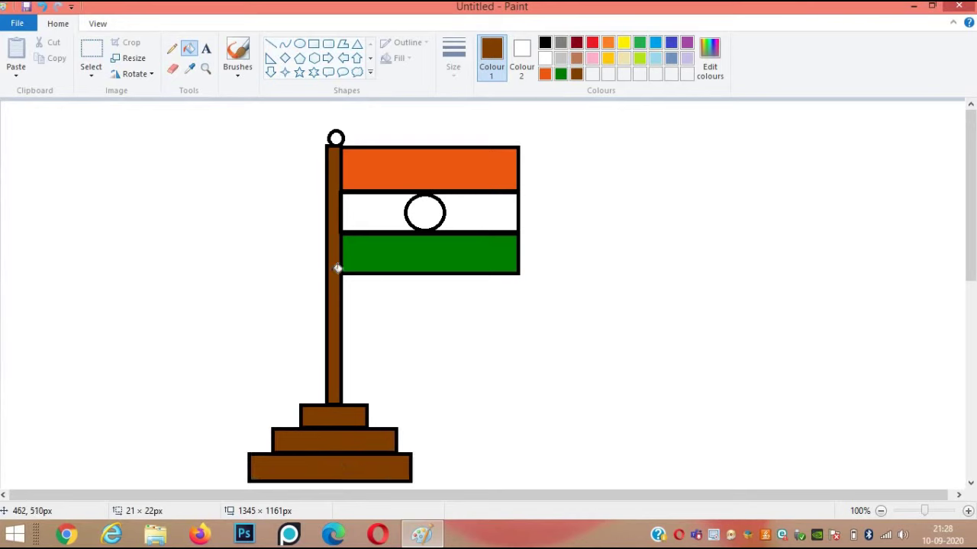
click(335, 138)
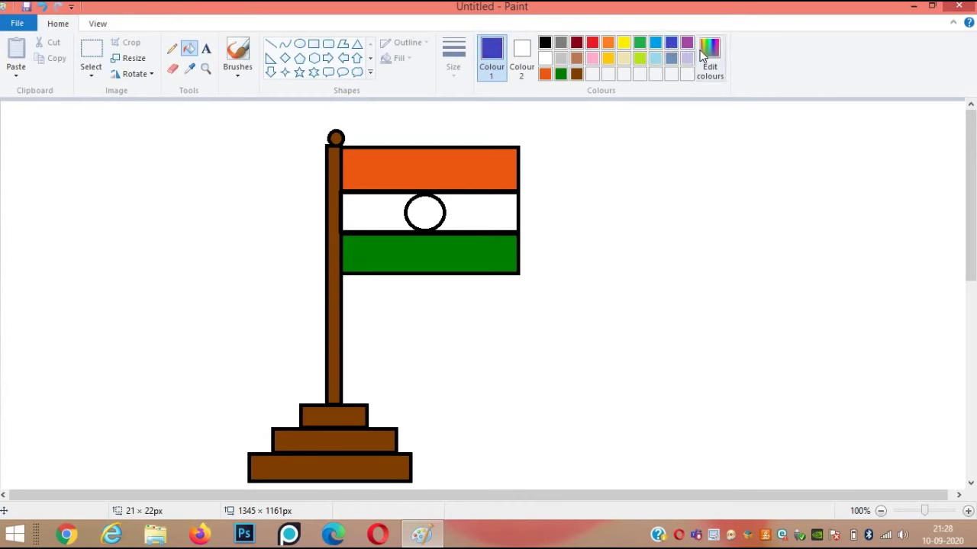
Darken the indigo to a navy with red 24, green 30, blue 92 and fill the middle stripe's circle with it
click(703, 52)
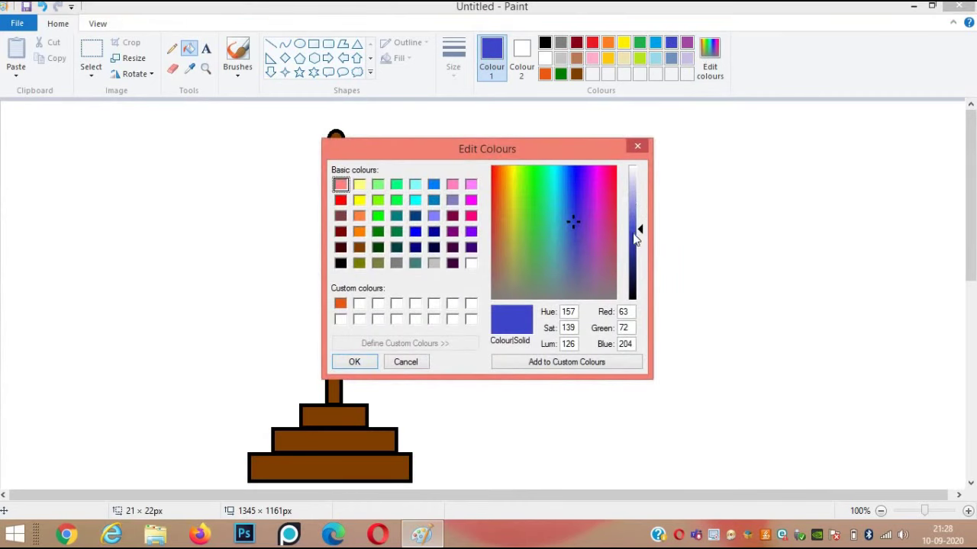
drag(640, 230, 640, 276)
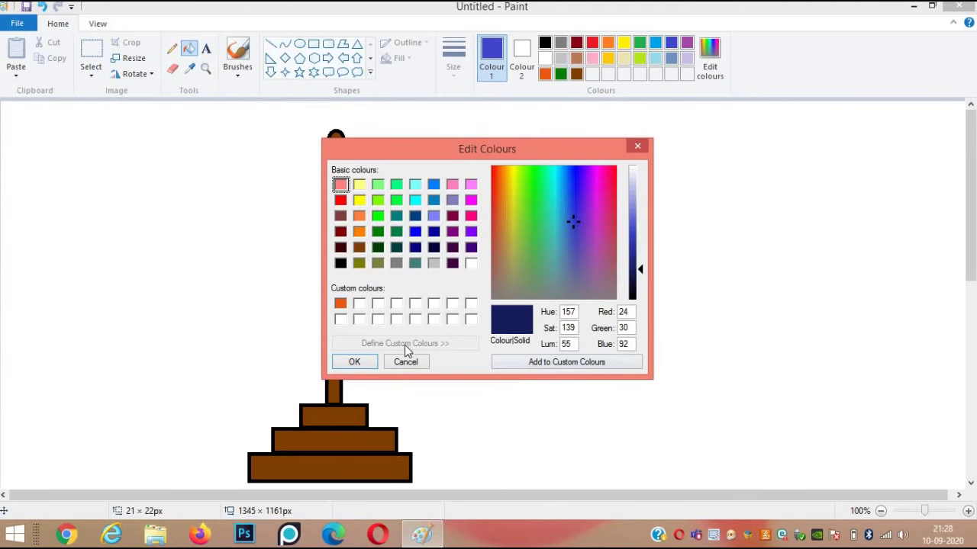
click(355, 362)
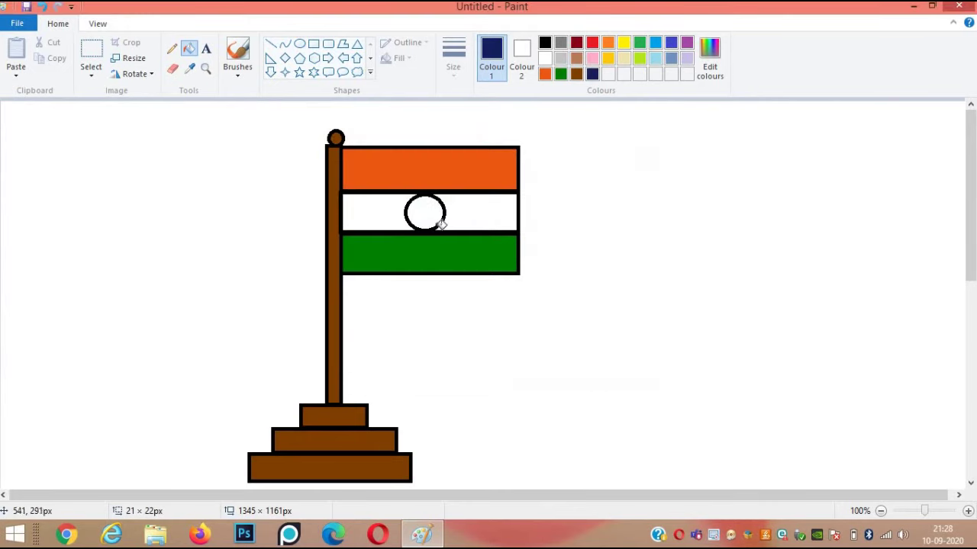
click(428, 212)
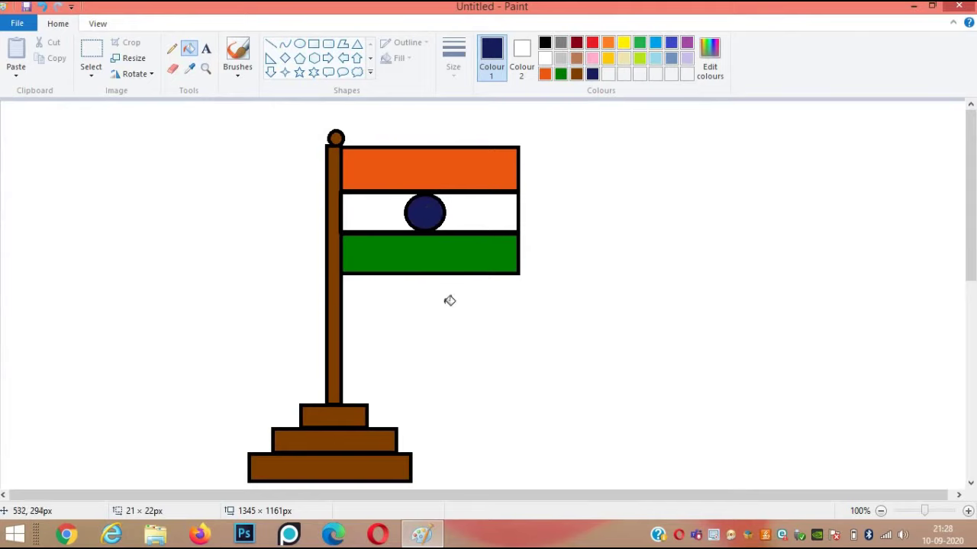